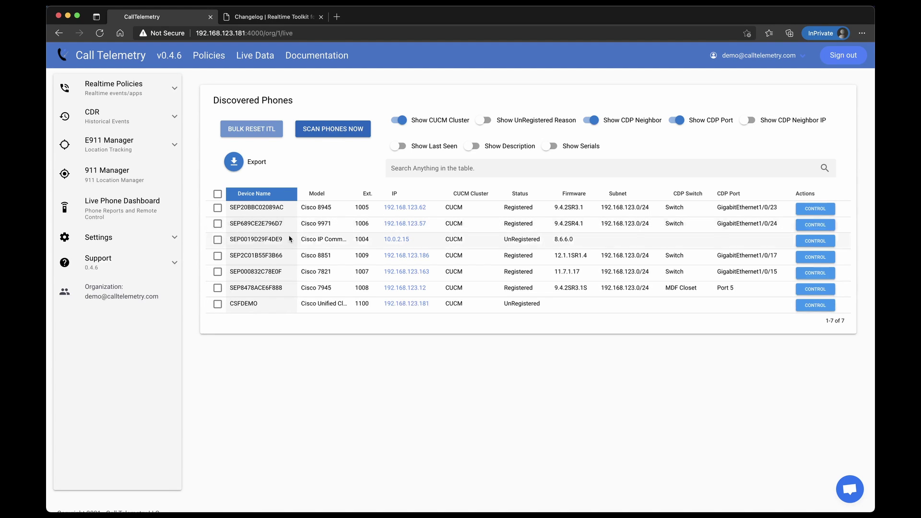
- Toggle the Description, Unregistered Reason and Last Seen columns on and back off
{"action": "left_click", "coordinate": [474, 145]}
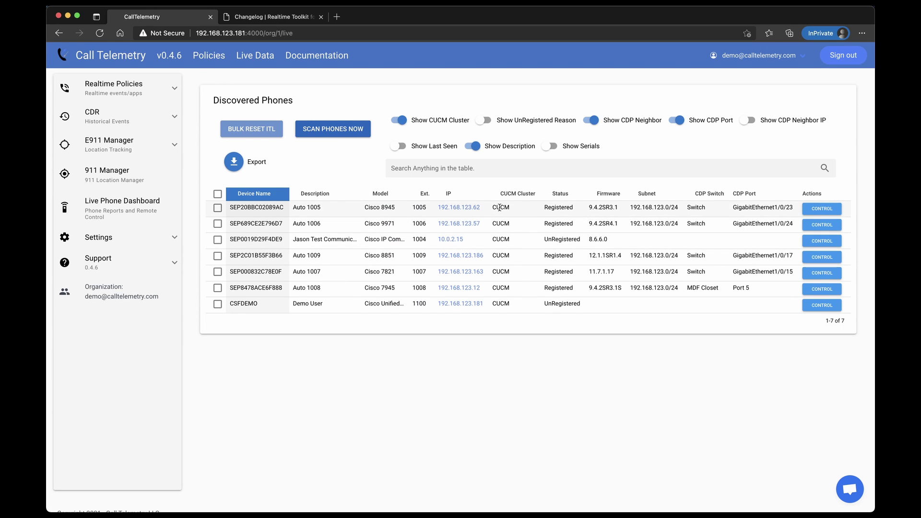
{"action": "left_click", "coordinate": [474, 147]}
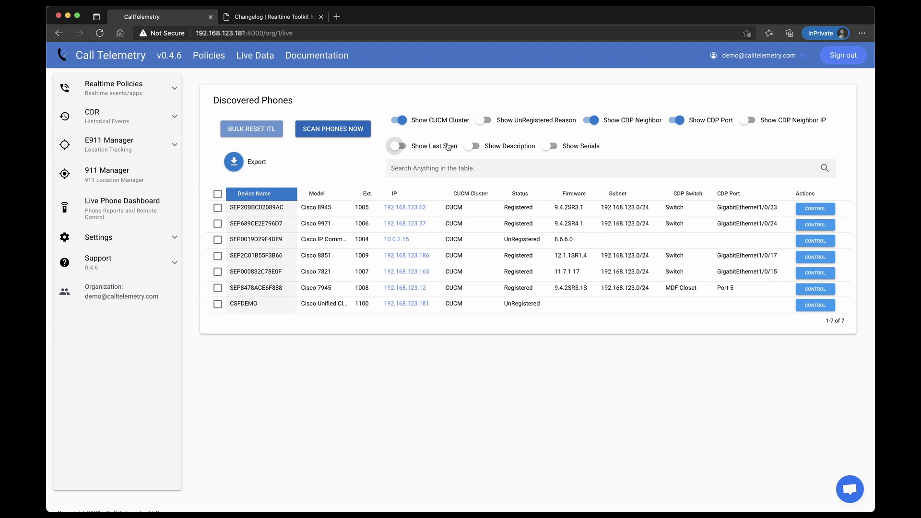
{"action": "left_click", "coordinate": [483, 120]}
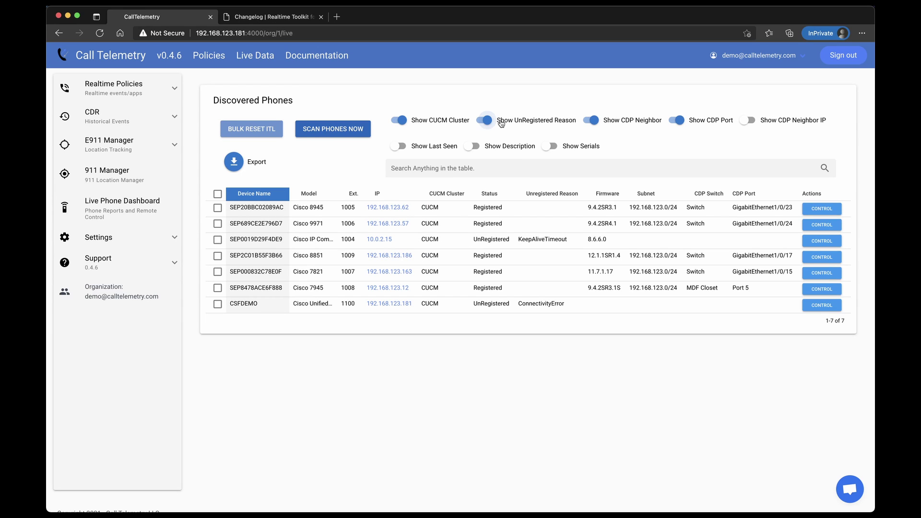
{"action": "left_click", "coordinate": [397, 146]}
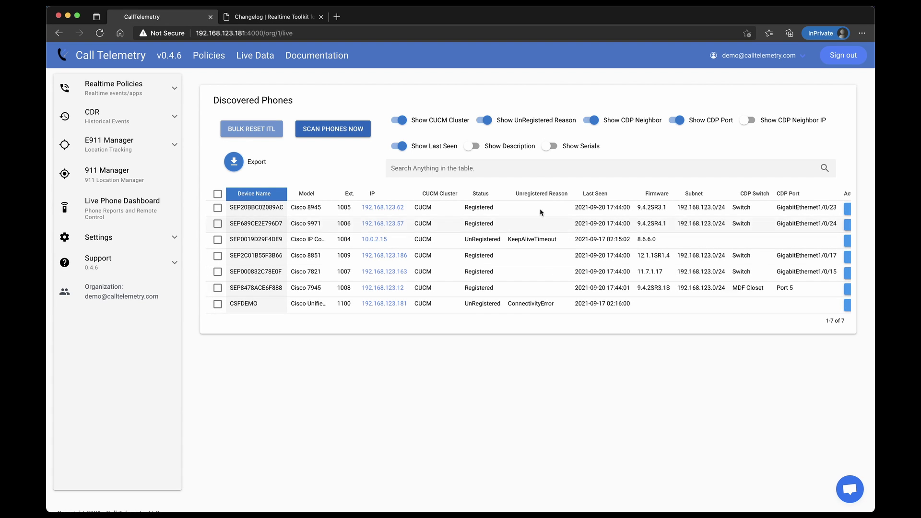
{"action": "left_click", "coordinate": [400, 146]}
{"action": "left_click", "coordinate": [487, 121]}
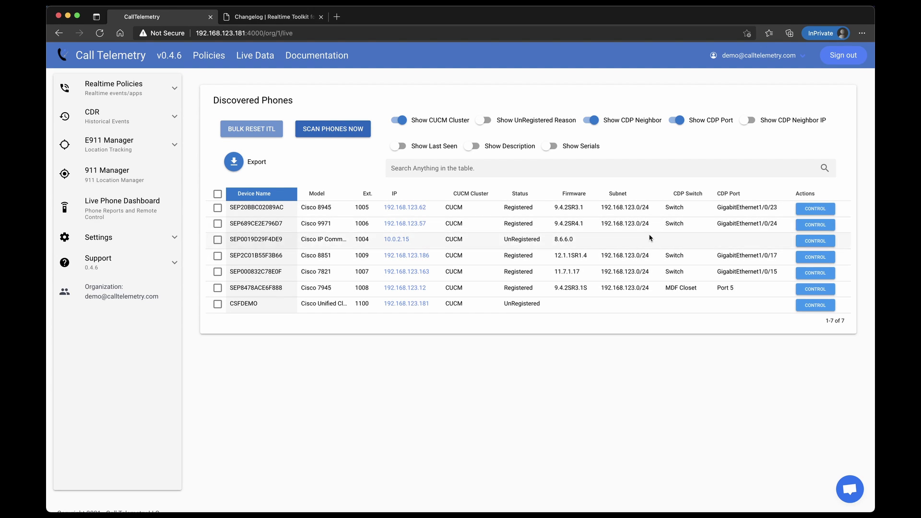
- Show the CDP Neighbor IP column, briefly try Serials, and export the table as CSV
{"action": "left_click", "coordinate": [751, 121]}
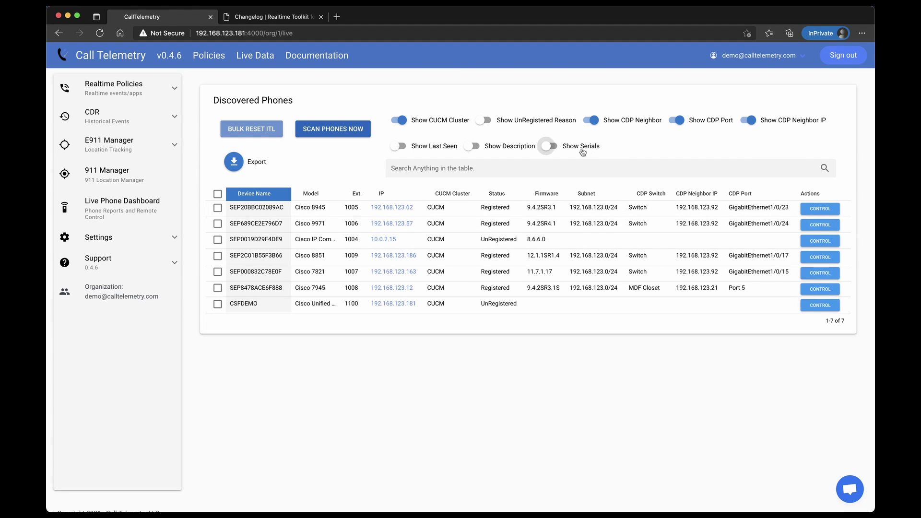
{"action": "left_click", "coordinate": [552, 145]}
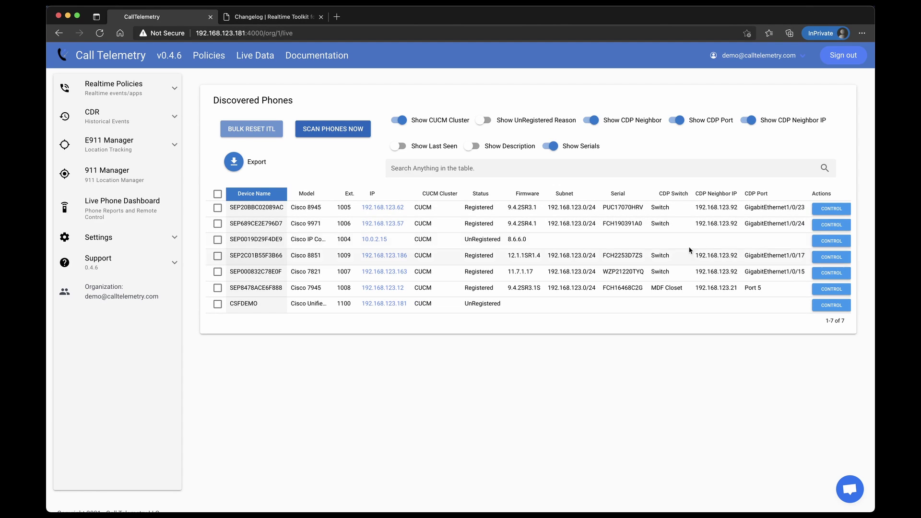
{"action": "left_click", "coordinate": [552, 146]}
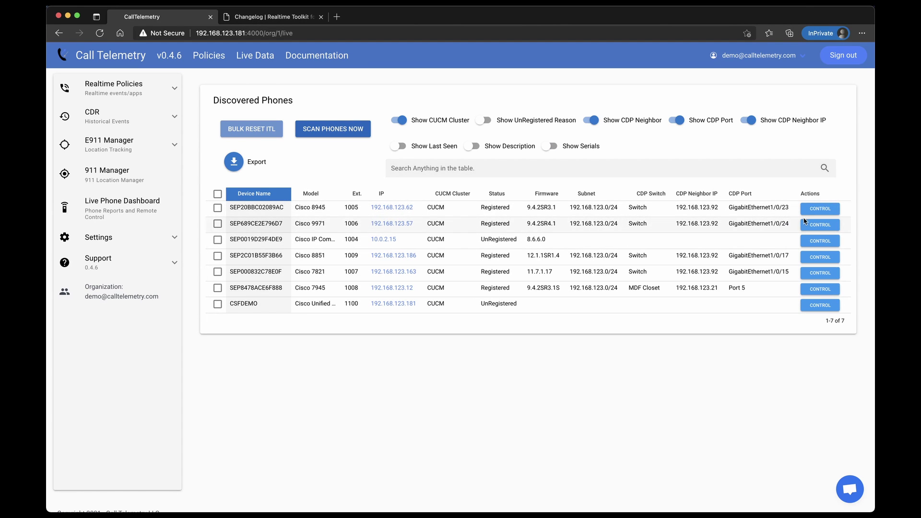
{"action": "left_click", "coordinate": [234, 162]}
- Start remote control of phone SEP20BBC02089AC from its table row
{"action": "left_click", "coordinate": [820, 208]}
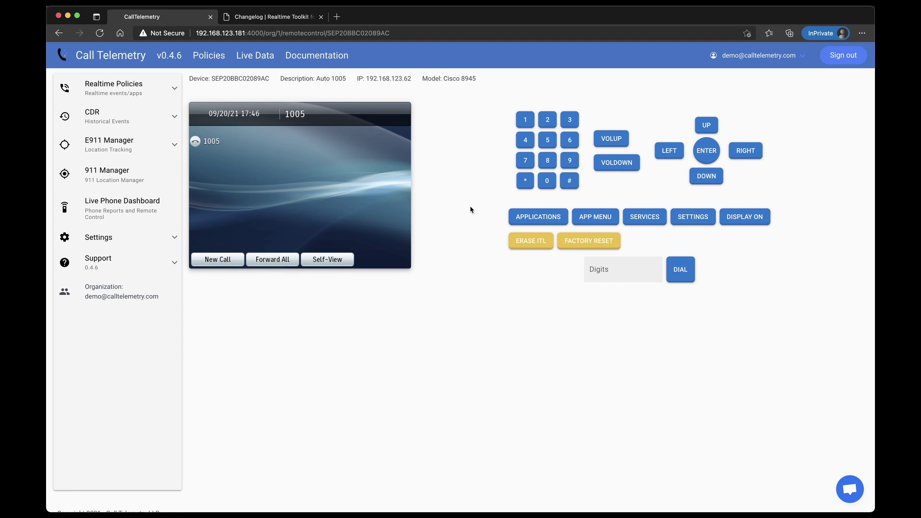
- Open the CUCM call manager's edit page from Settings > Call Managers
{"action": "left_click", "coordinate": [98, 237]}
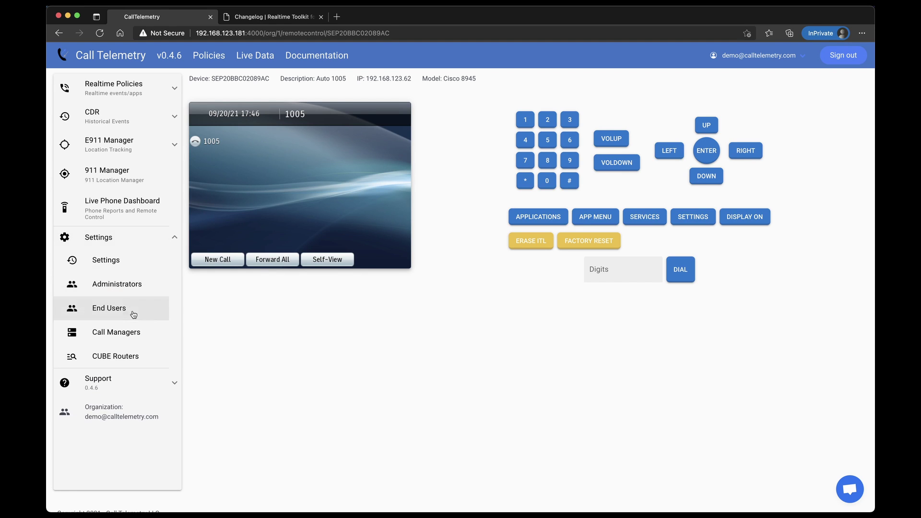
{"action": "left_click", "coordinate": [120, 333]}
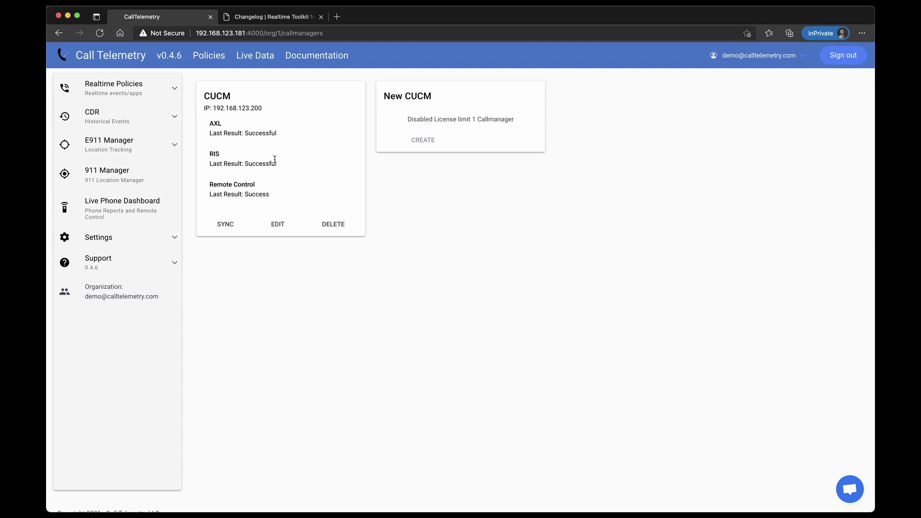
{"action": "left_click", "coordinate": [278, 224]}
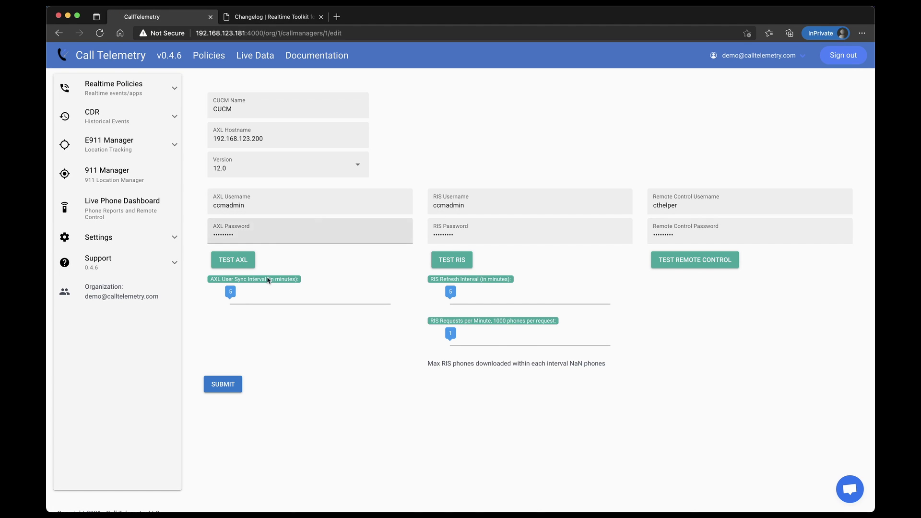
- Run the AXL, RIS and remote control tests, then select the username cthelper
{"action": "left_click", "coordinate": [232, 260]}
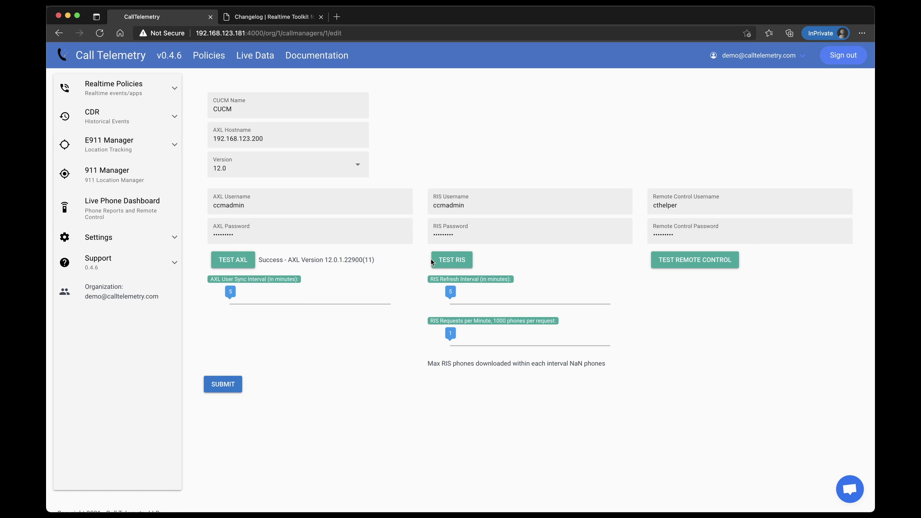
{"action": "left_click", "coordinate": [451, 259]}
{"action": "left_click", "coordinate": [682, 261]}
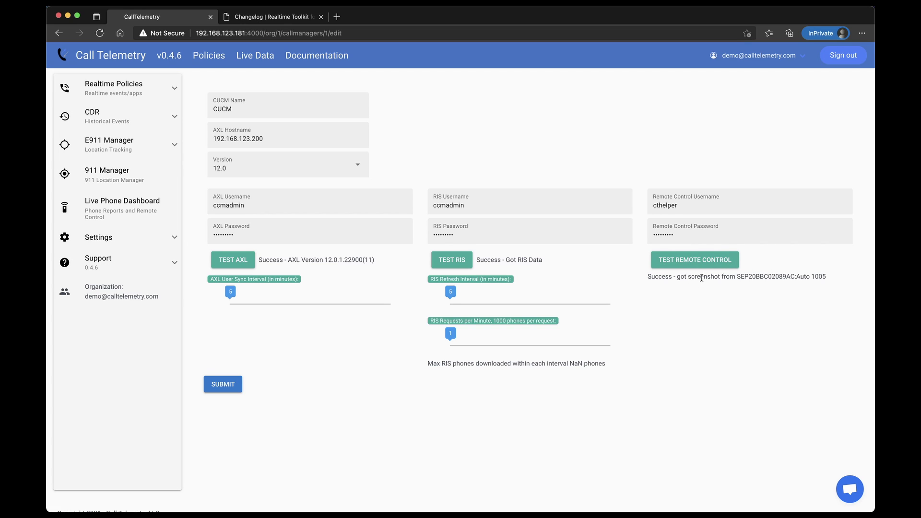
{"action": "left_click", "coordinate": [687, 207]}
{"action": "double_click", "coordinate": [688, 206]}
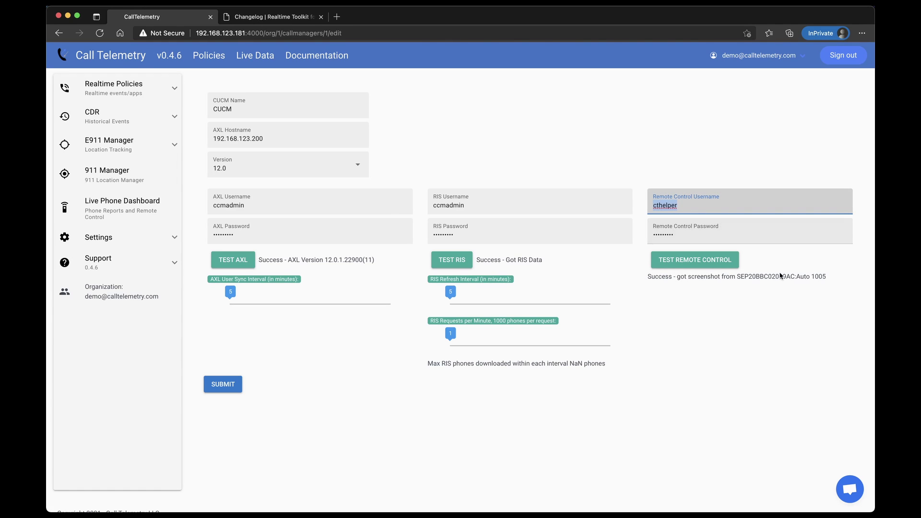
- Set RIS requests per minute to 3 and highlight the resulting 15000 phones figure
{"action": "left_click", "coordinate": [451, 303]}
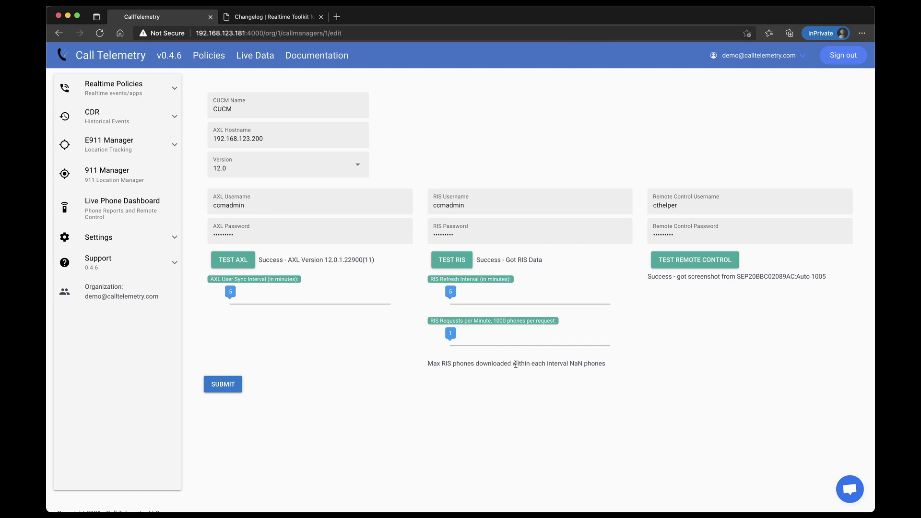
{"action": "left_click_drag", "start_coordinate": [450, 335], "coordinate": [472, 338]}
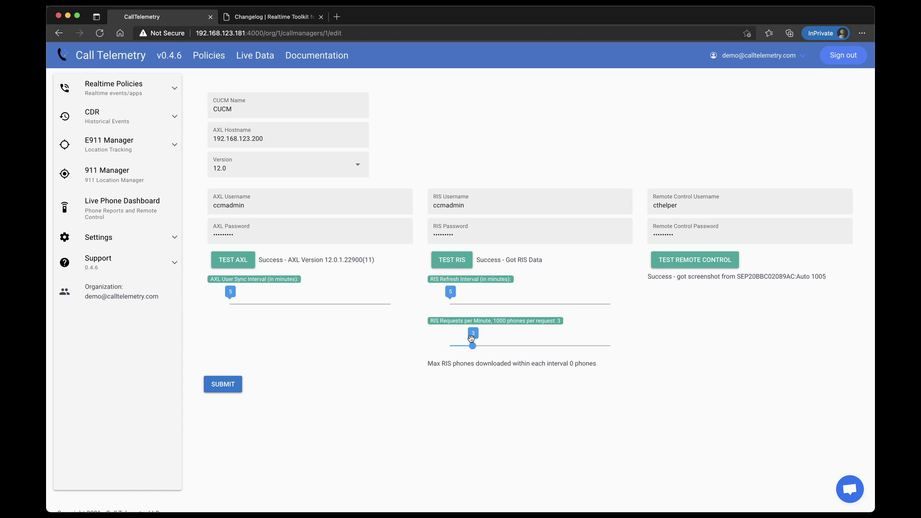
{"action": "left_click", "coordinate": [451, 302]}
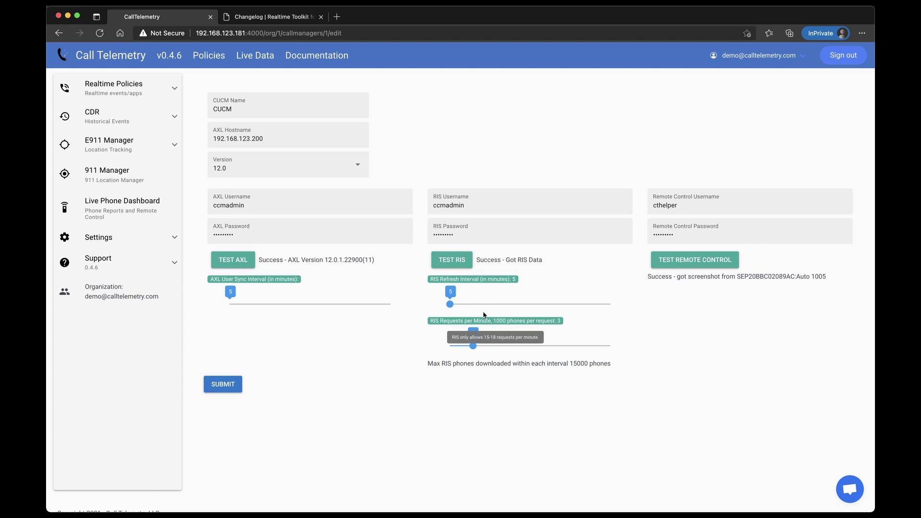
{"action": "left_click_drag", "start_coordinate": [570, 364], "coordinate": [594, 364]}
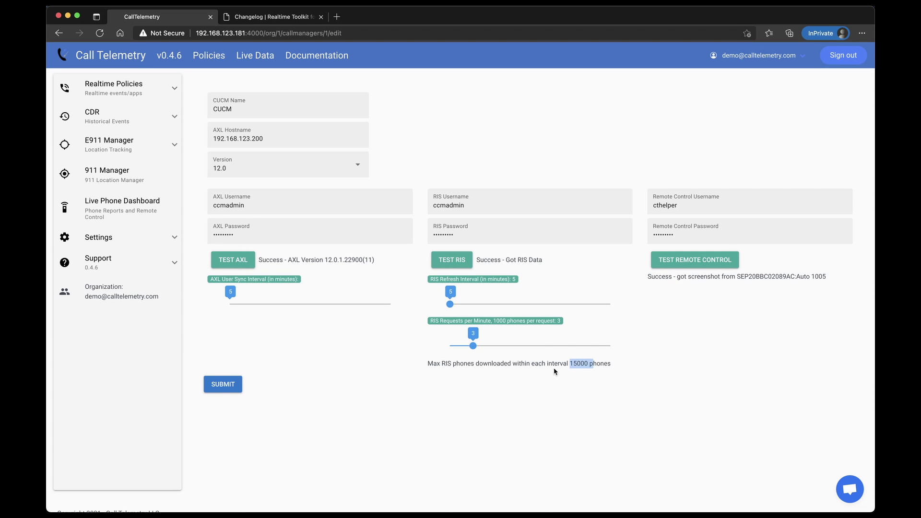